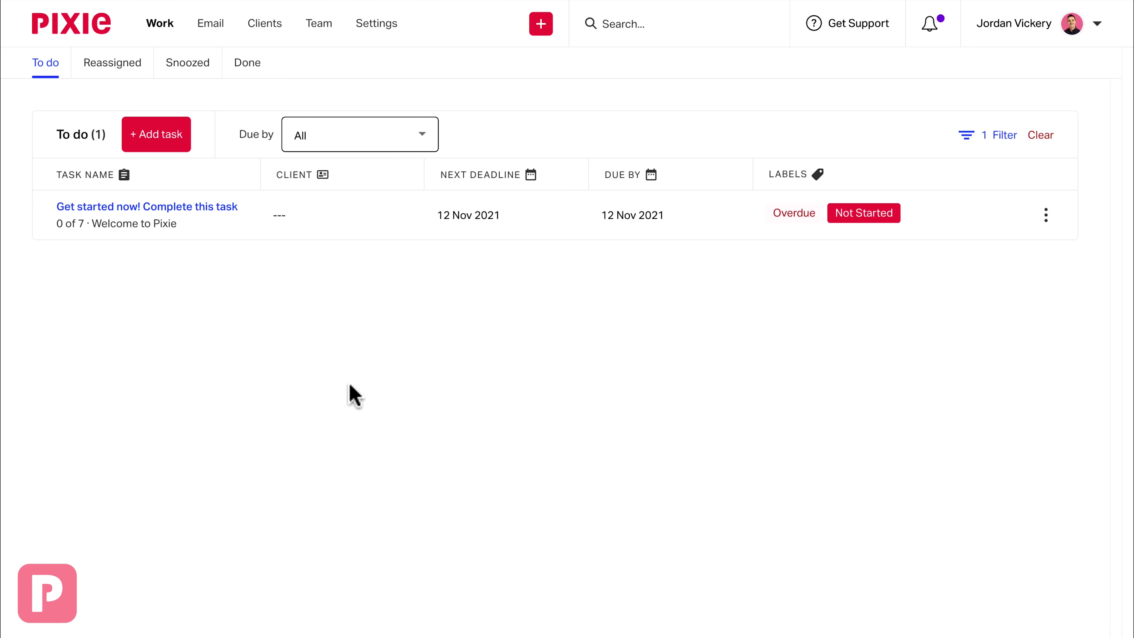
Go to the Client fields list in the account settings
left_click(373, 30)
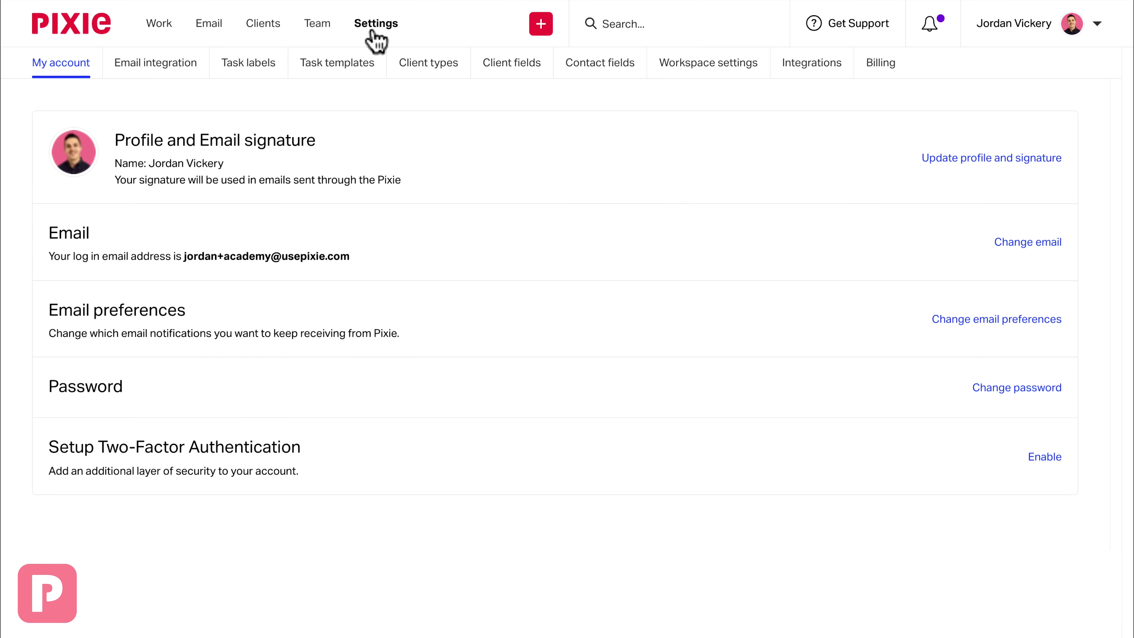
left_click(504, 76)
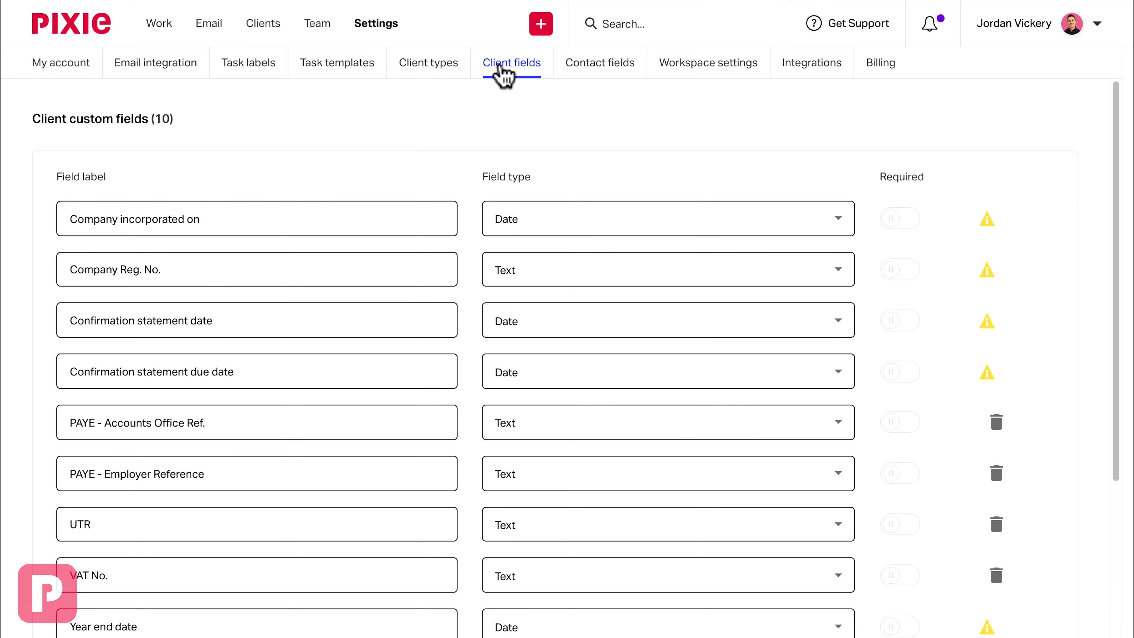
scroll(357, 212, "down", 5)
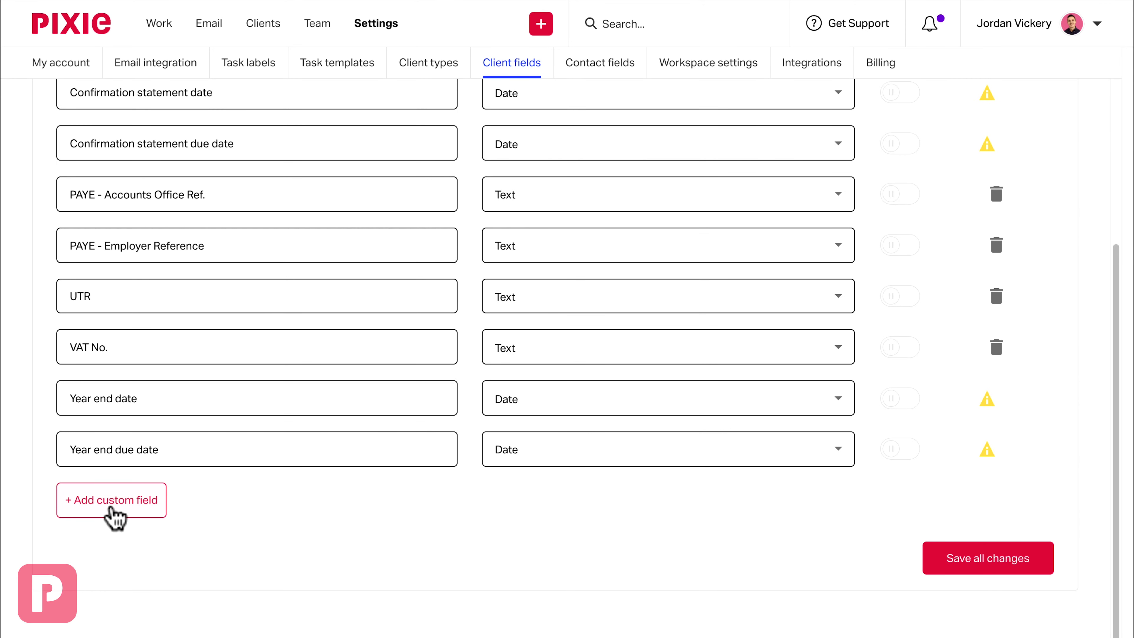
Add a Text-type client custom field named Industry and confirm saving all changes
left_click(110, 509)
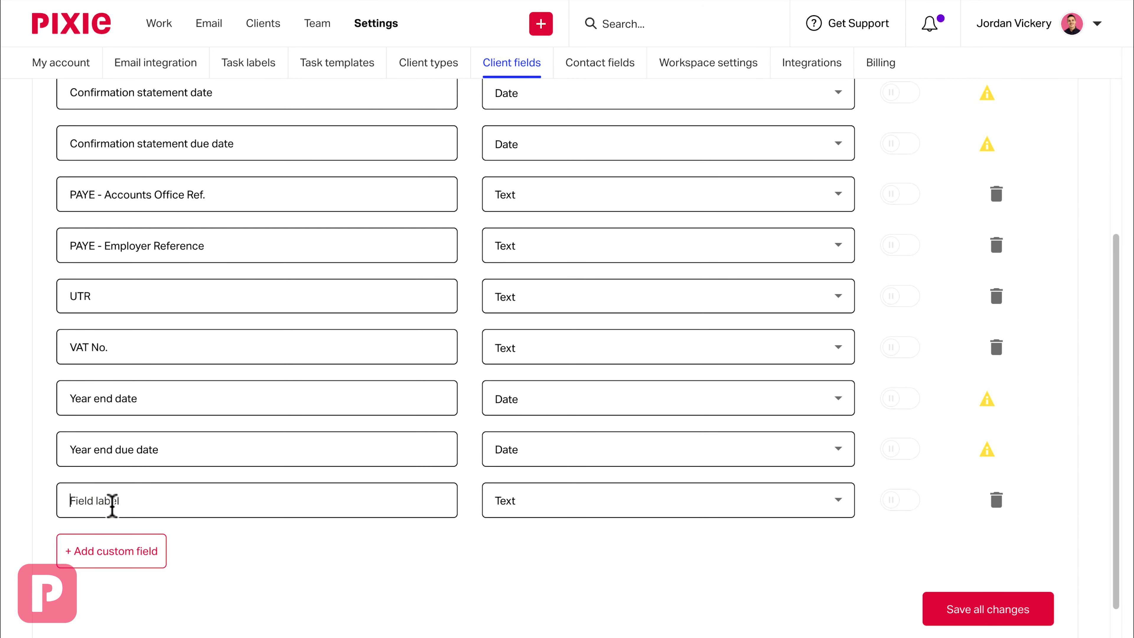
type("Industry")
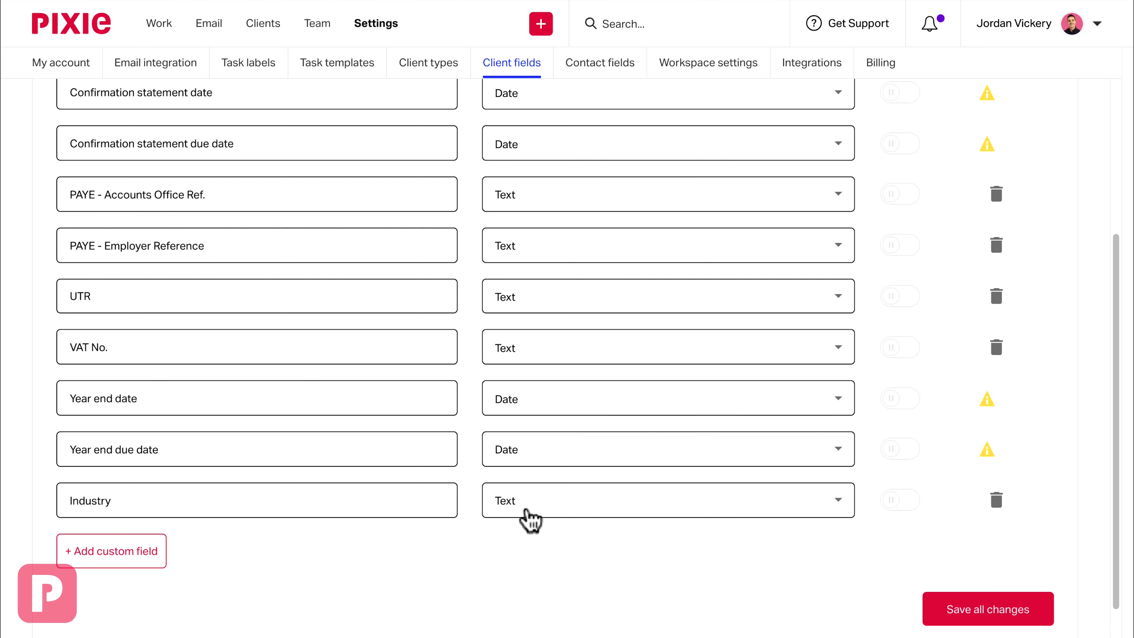
left_click(529, 518)
left_click(533, 519)
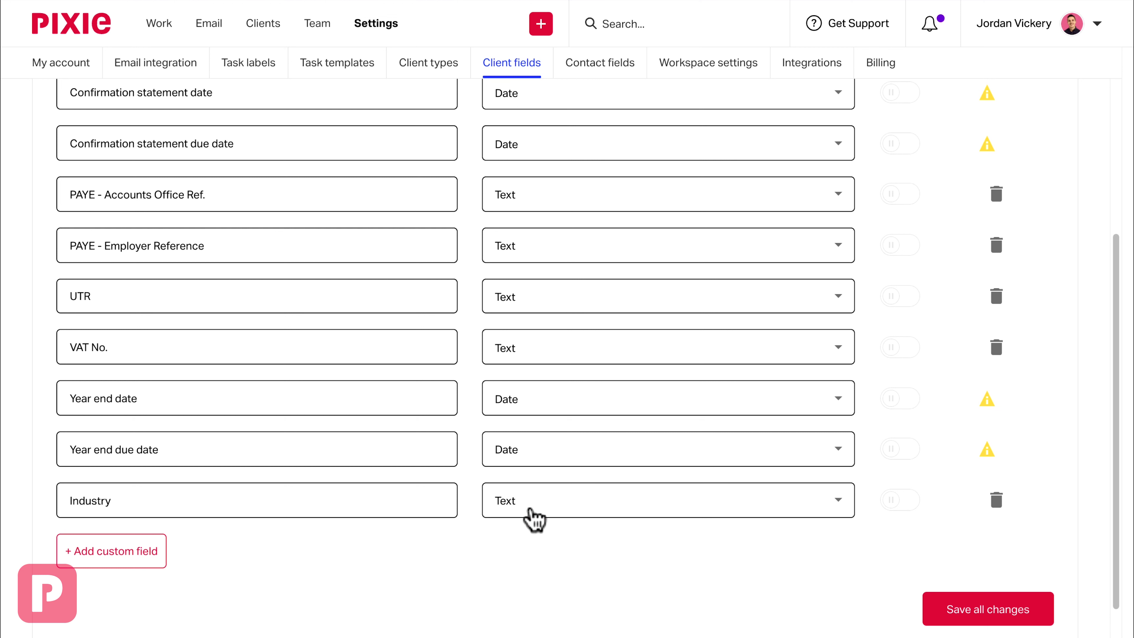
left_click(965, 618)
left_click(626, 360)
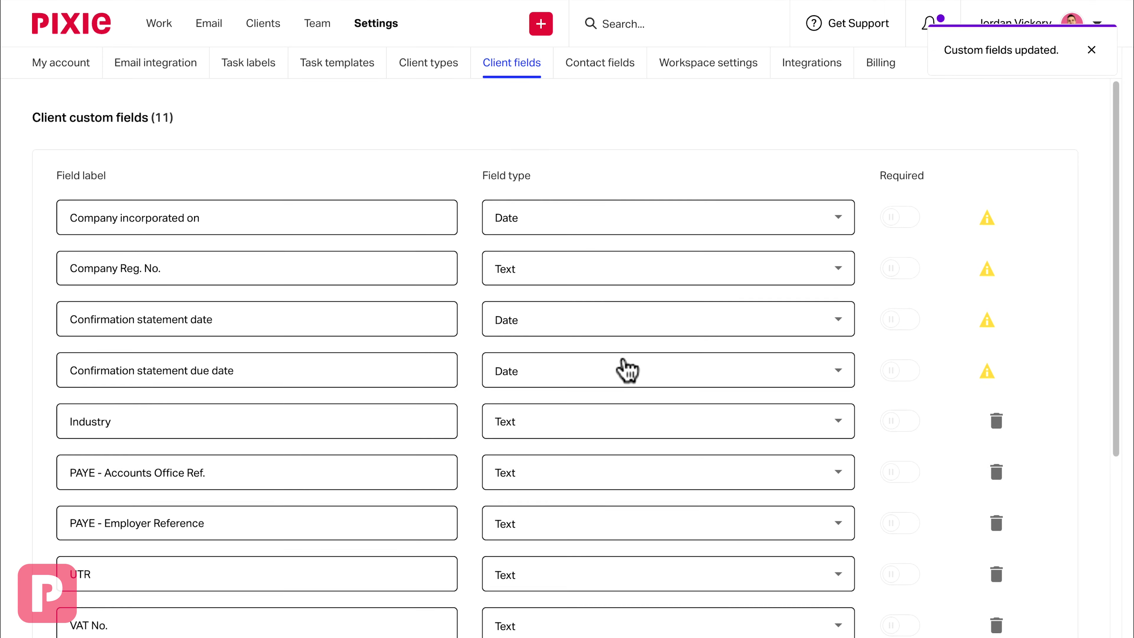
Switch on the Required toggle for the Industry client field
scroll(624, 361, "down", 3)
left_click(891, 291)
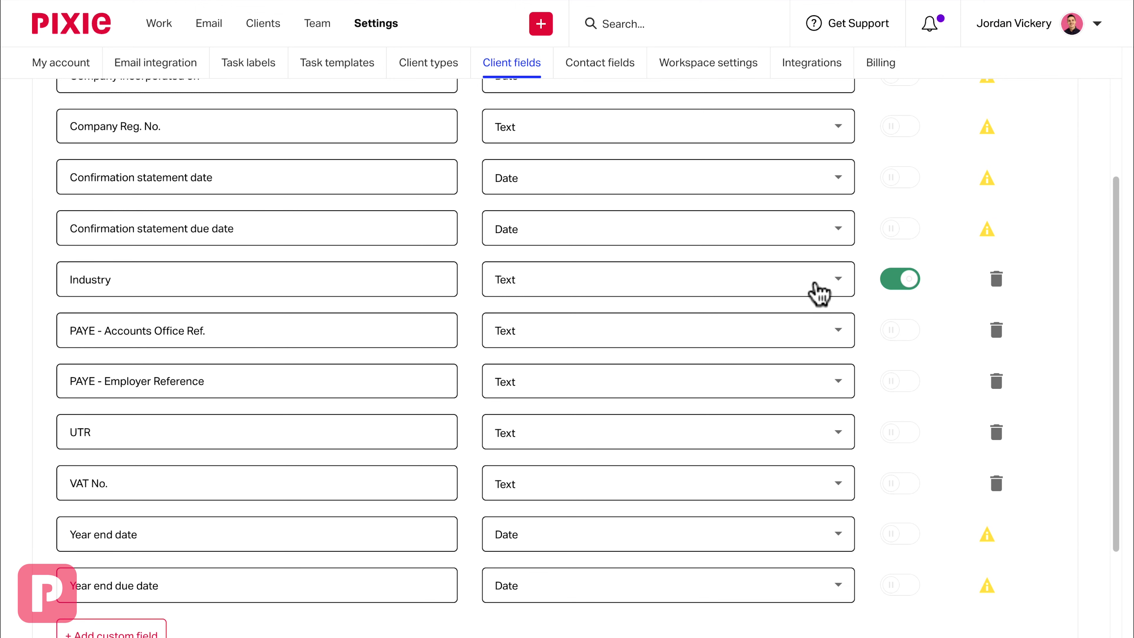
scroll(820, 293, "up", 2)
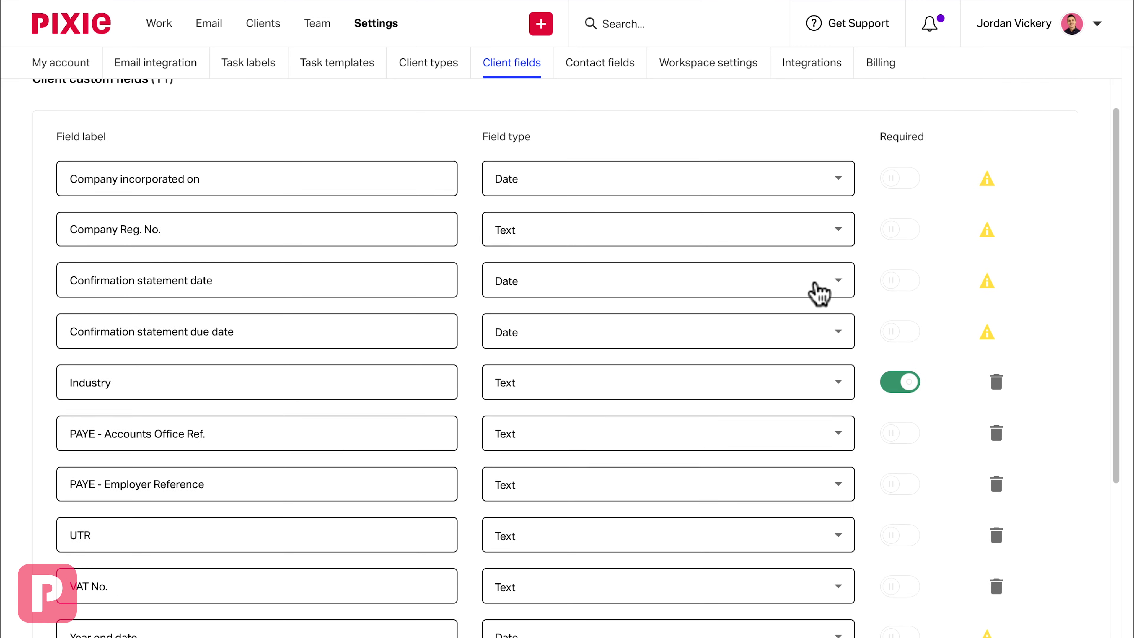
mouse_move(990, 185)
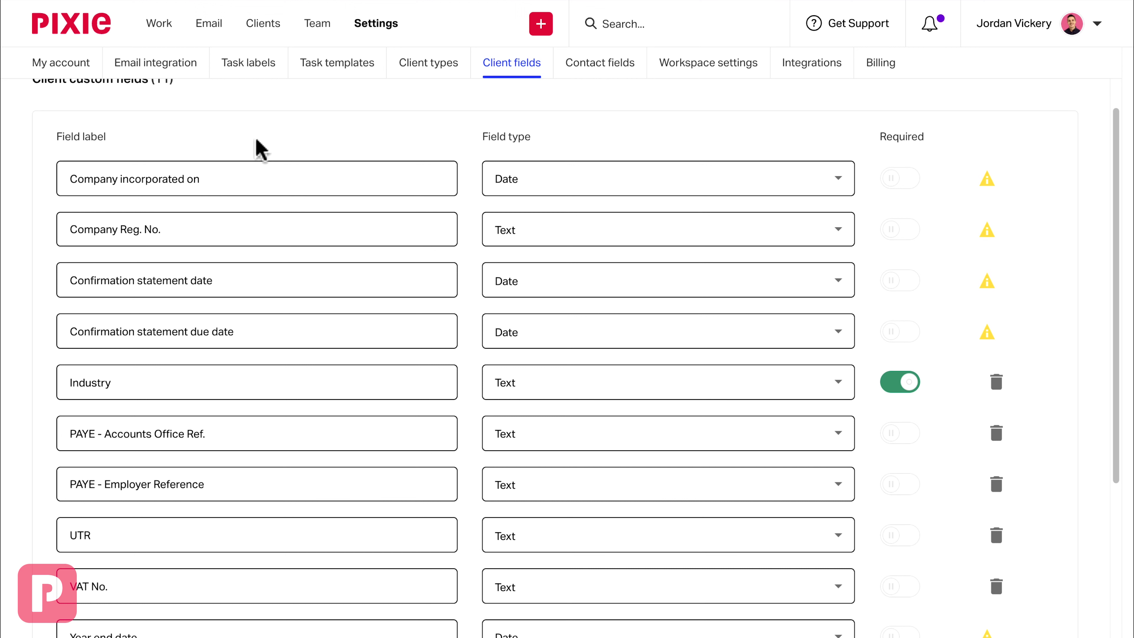
Prefix the Company incorporated on label with 'Key dates - '
left_click(74, 179)
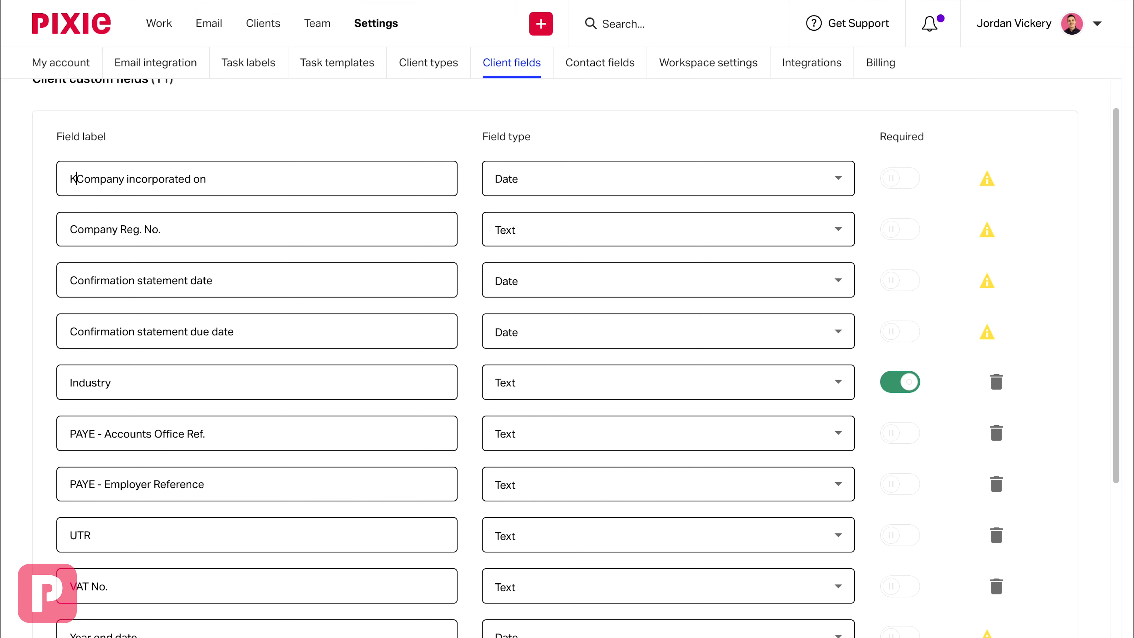
type("Key dates -")
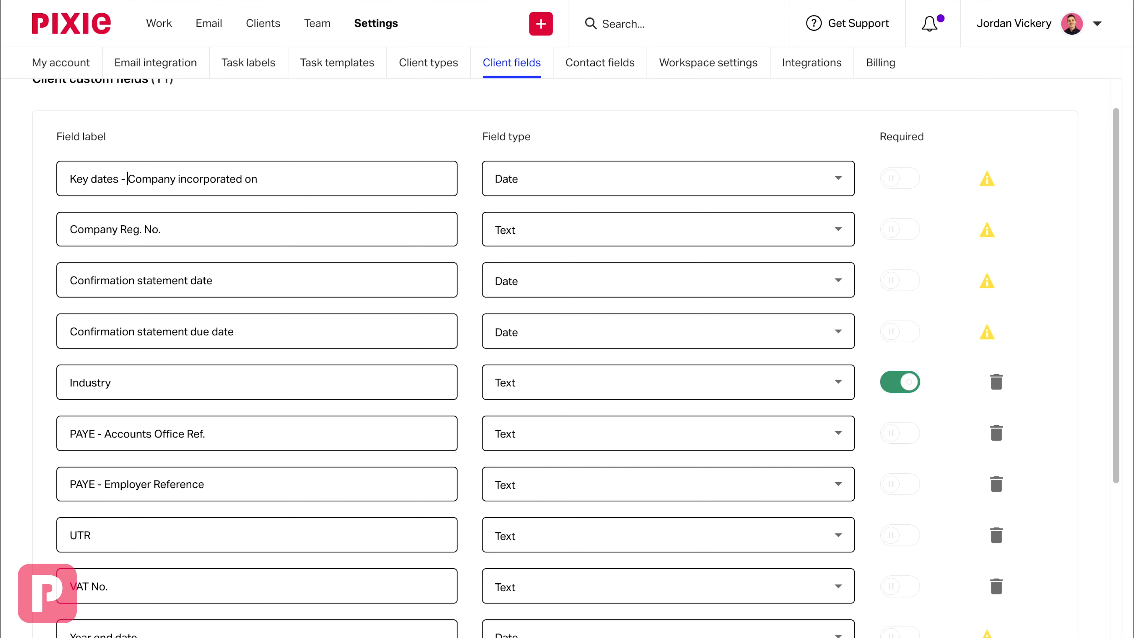
left_click_drag(127, 181, 65, 181)
key("ctrl+c")
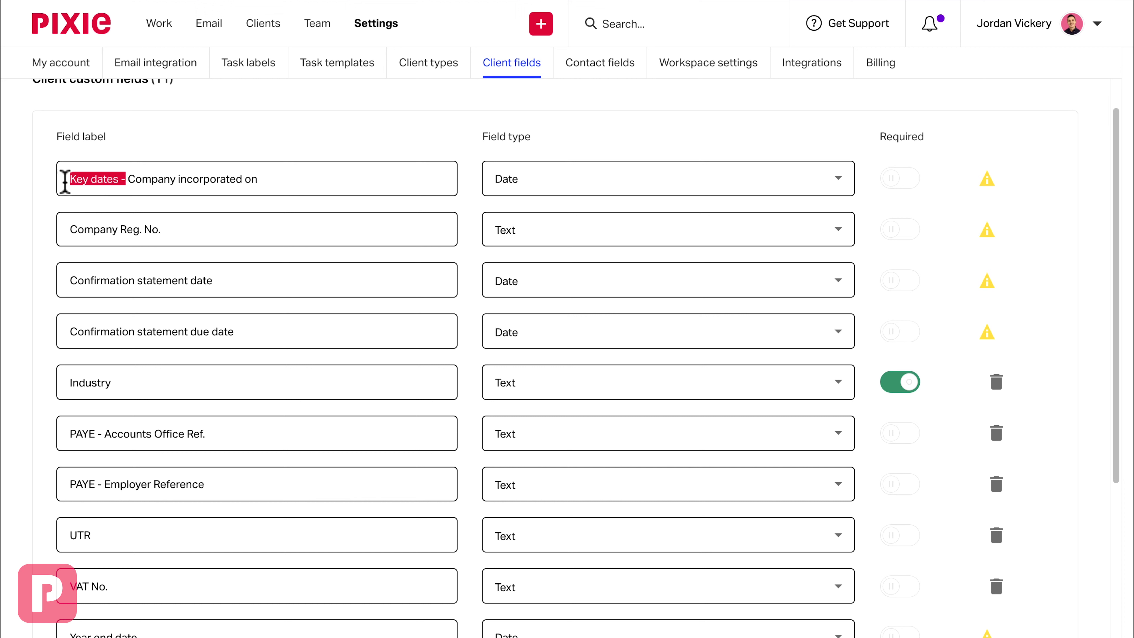
left_click(135, 179)
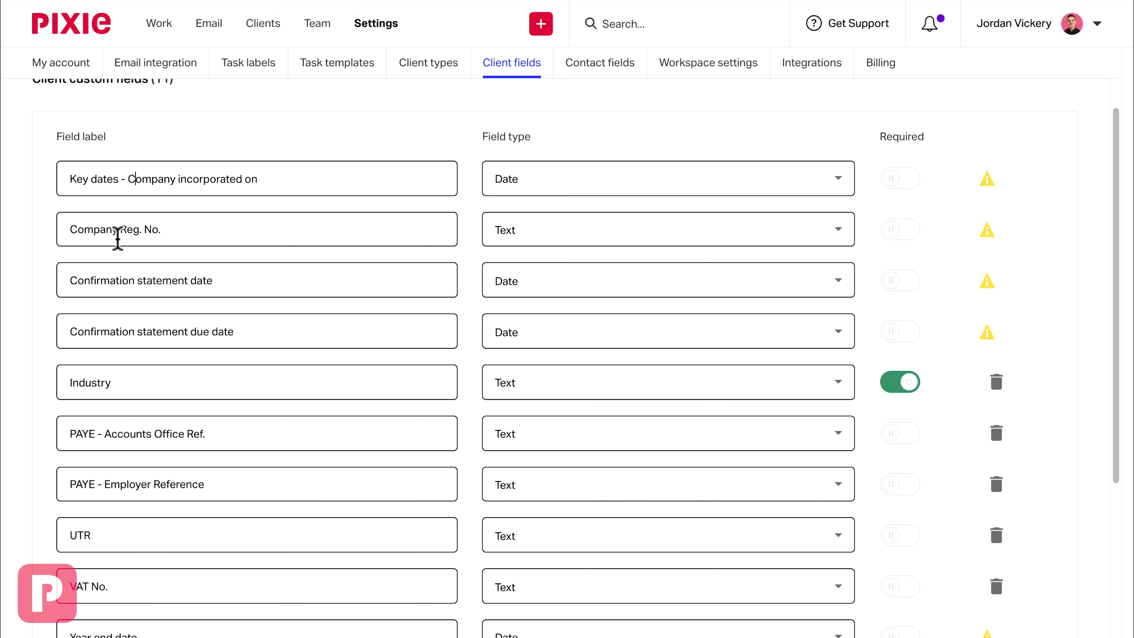
Add the 'Key dates - ' prefix to Confirmation statement date, Confirmation statement due date, Year end date and Year end due date labels
left_click(66, 272)
key("ctrl+v")
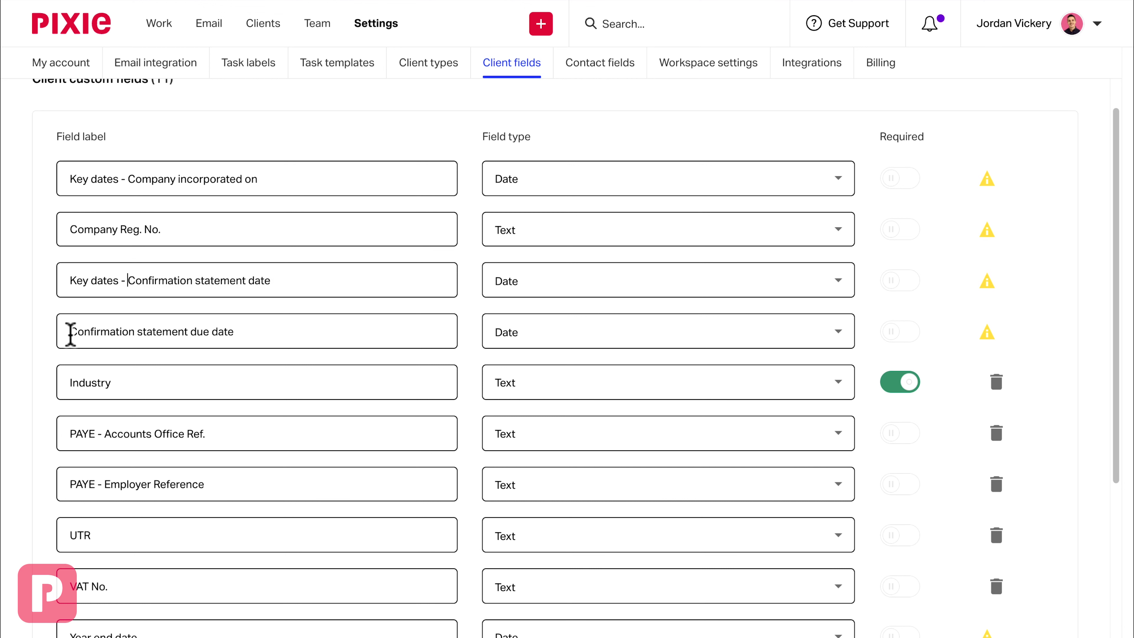
left_click(71, 334)
key("ctrl+v")
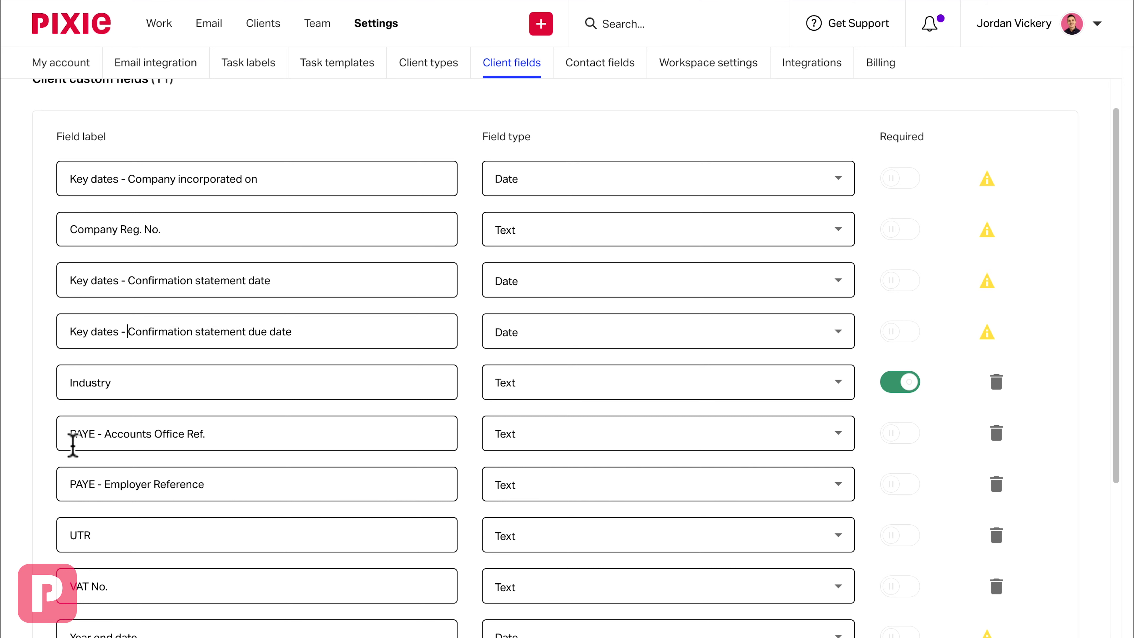
scroll(76, 447, "down", 4)
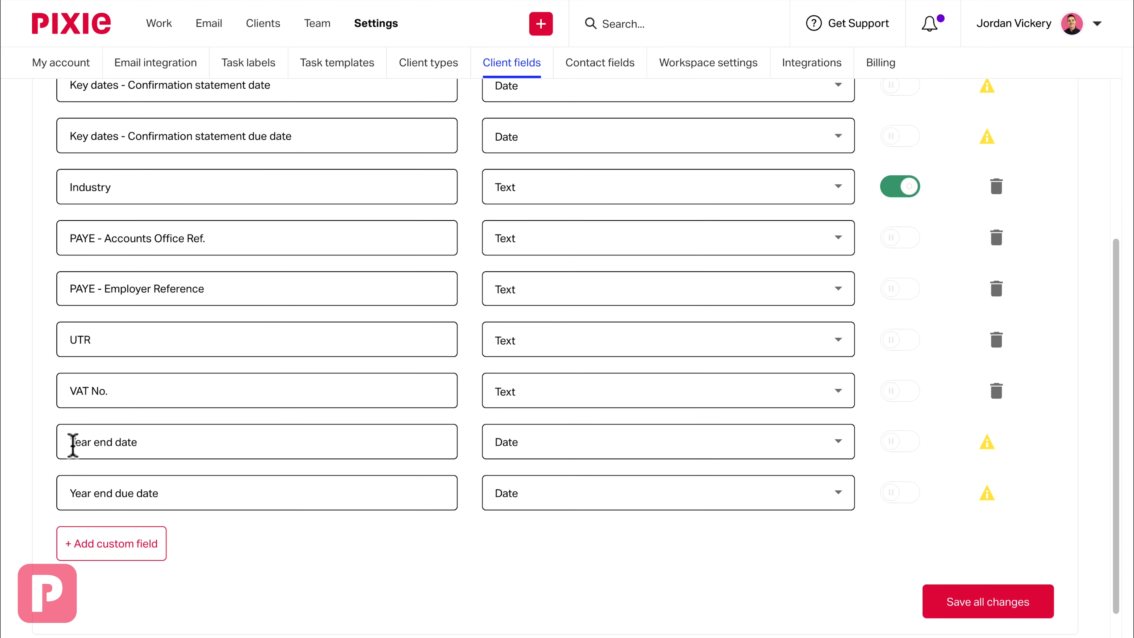
left_click(71, 442)
key("ctrl+v")
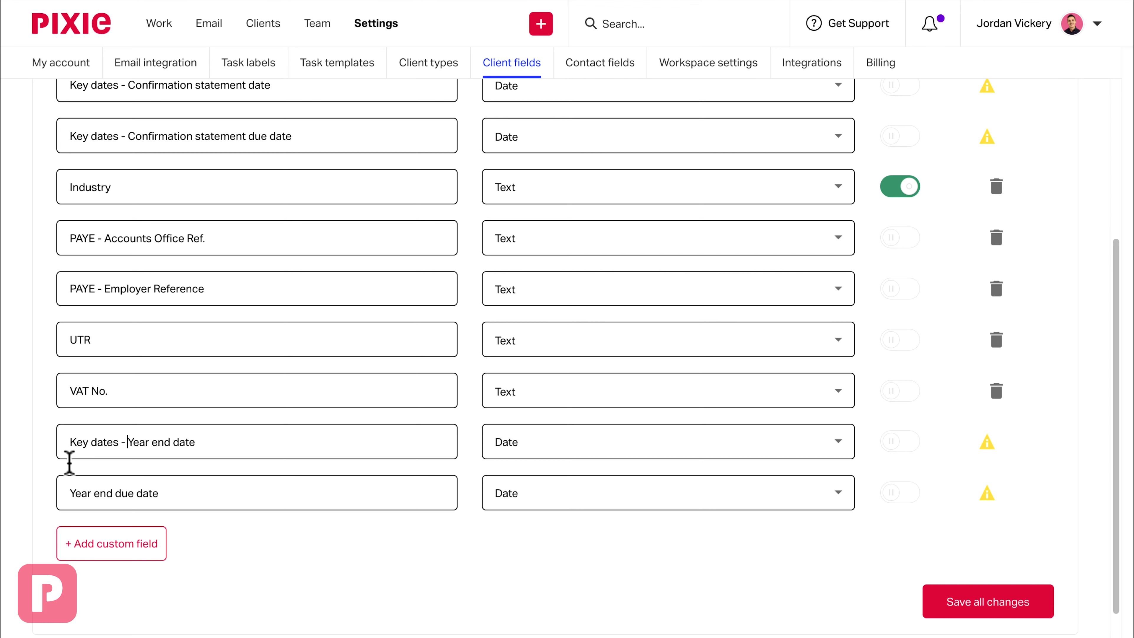
left_click(67, 494)
key("ctrl+v")
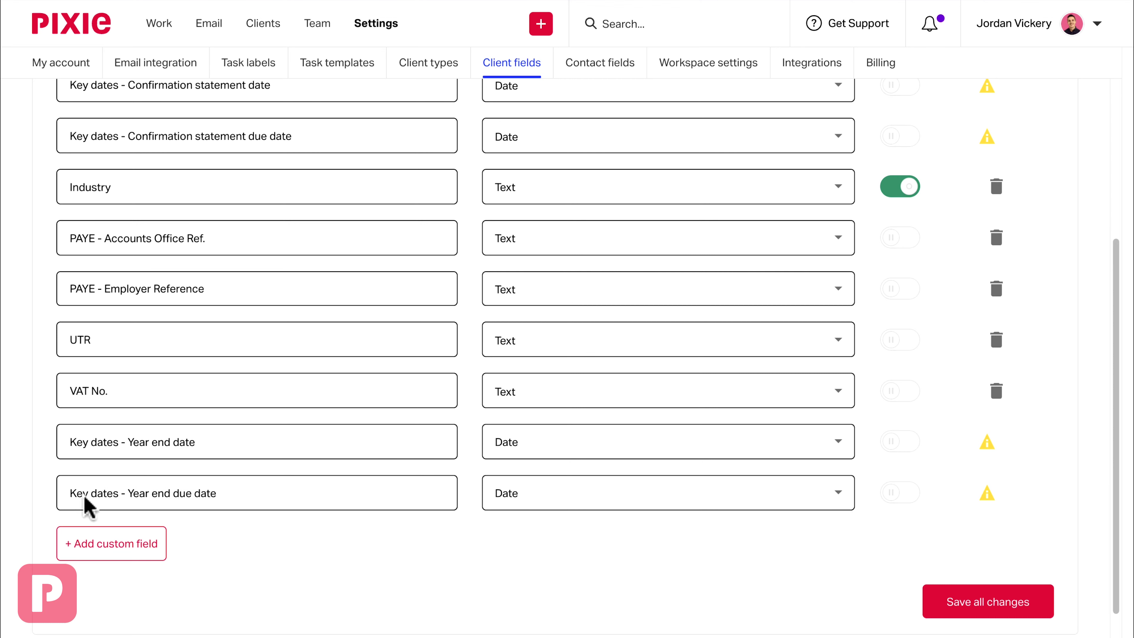
Save and confirm the client field changes, then go to Contact fields
left_click(963, 610)
left_click(625, 359)
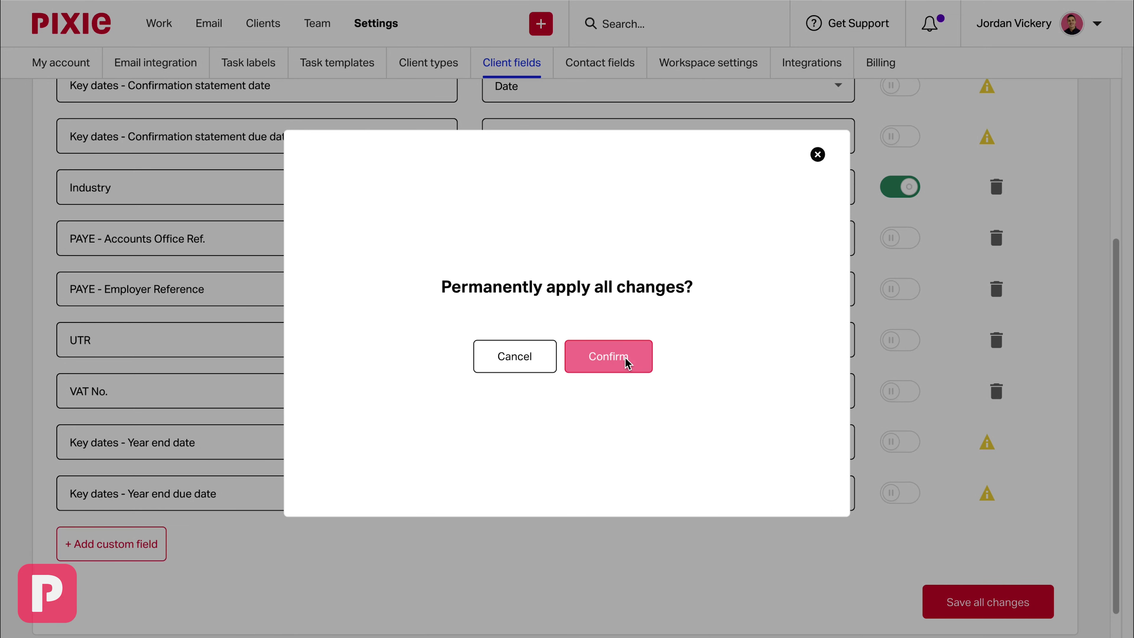
scroll(442, 348, "down", 2)
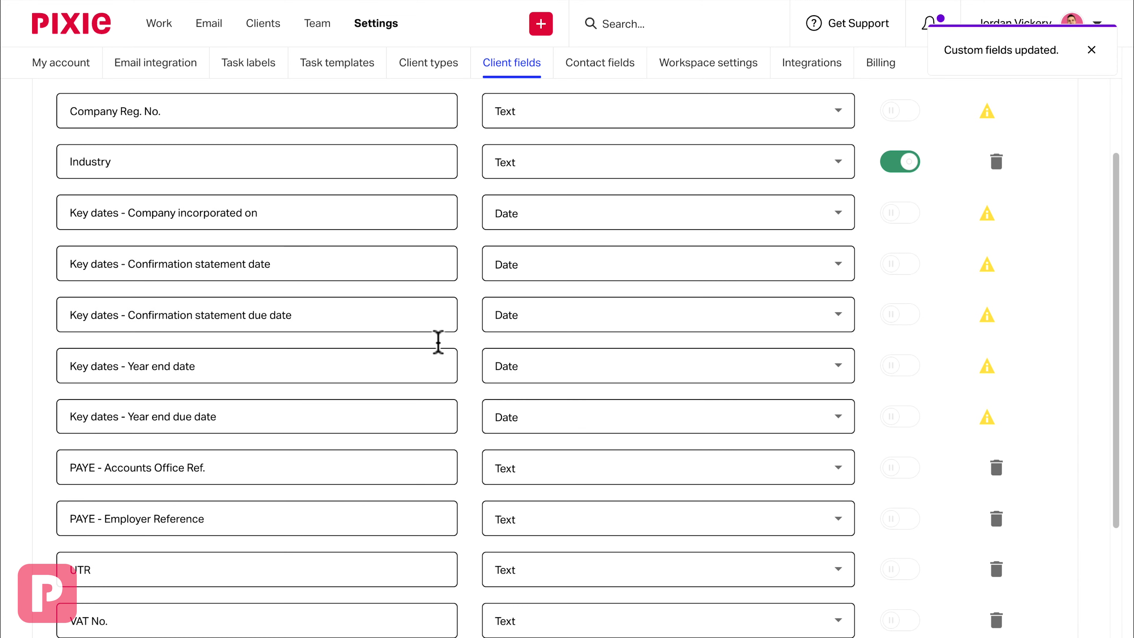
left_click(268, 223)
left_click(283, 357)
key("Home")
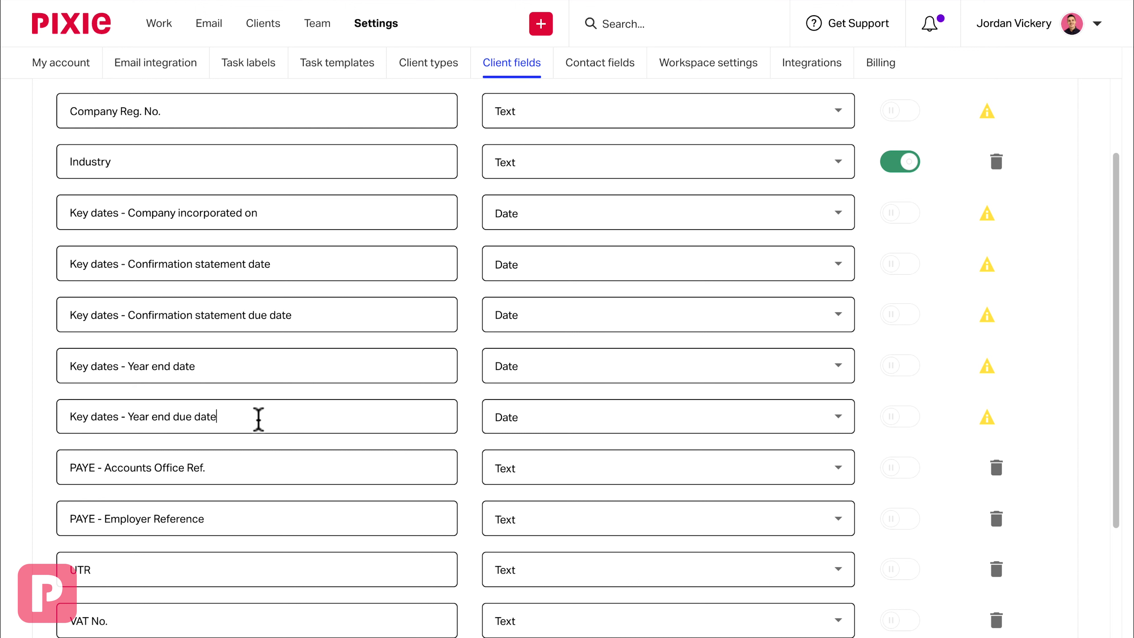
left_click(612, 72)
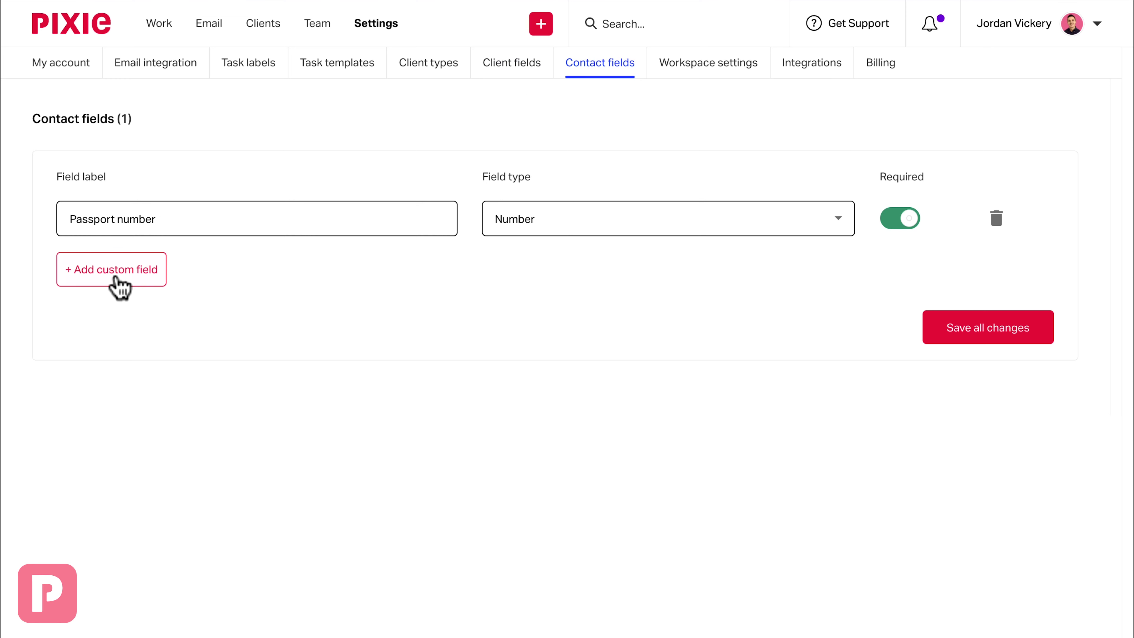
Add a required Date-type contact field named Birthday and confirm saving the changes
left_click(117, 273)
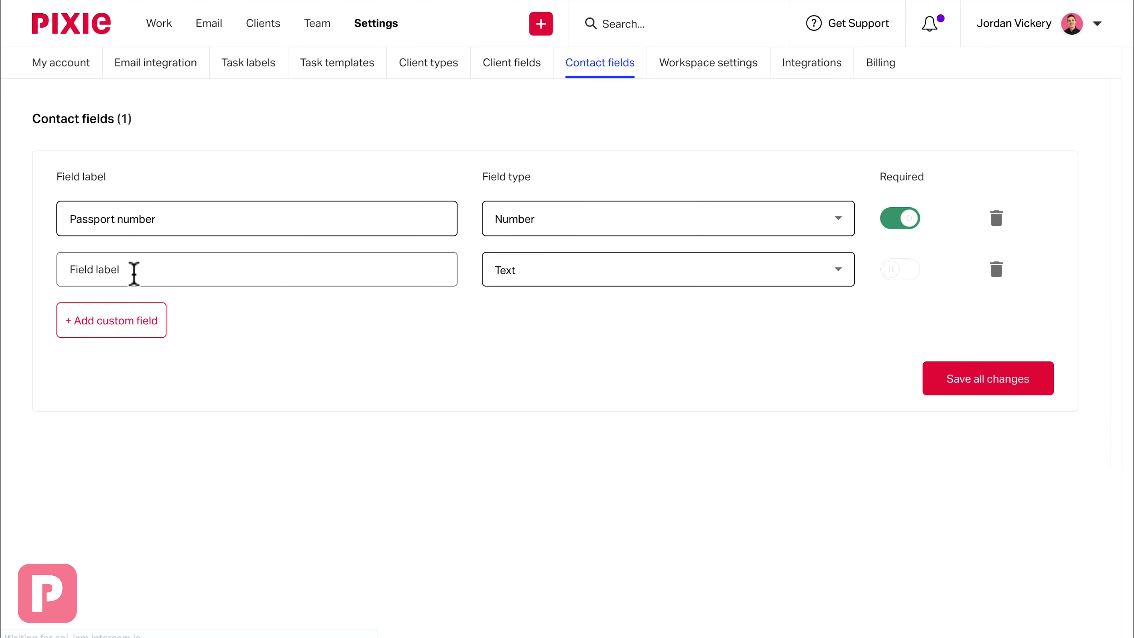
left_click(134, 270)
type("Birt")
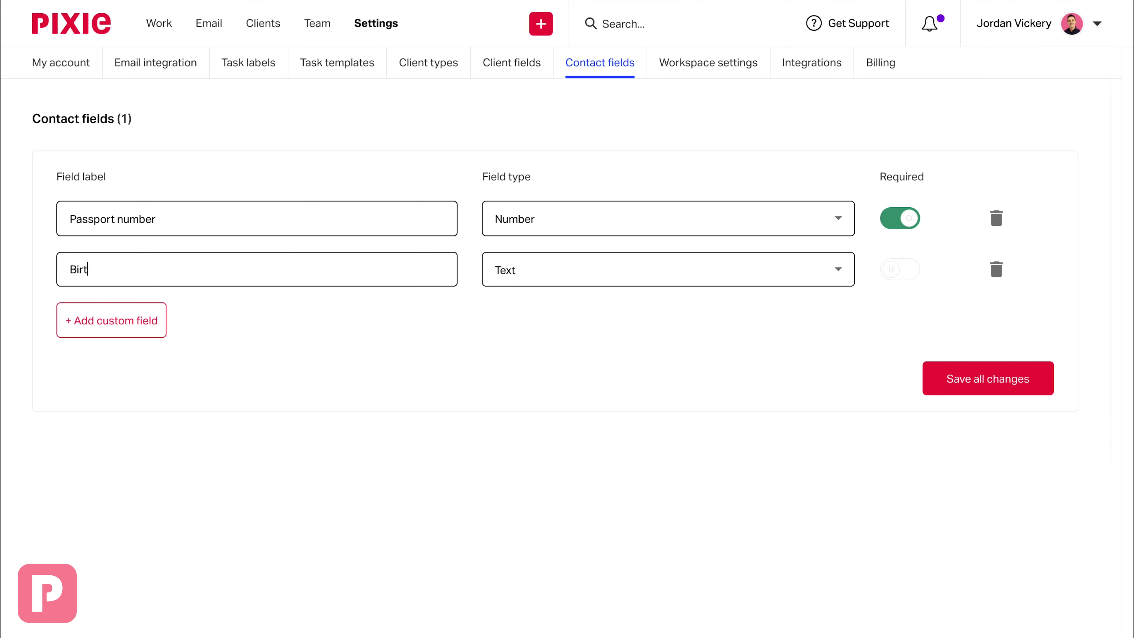
type("hday")
left_click(526, 270)
left_click(517, 413)
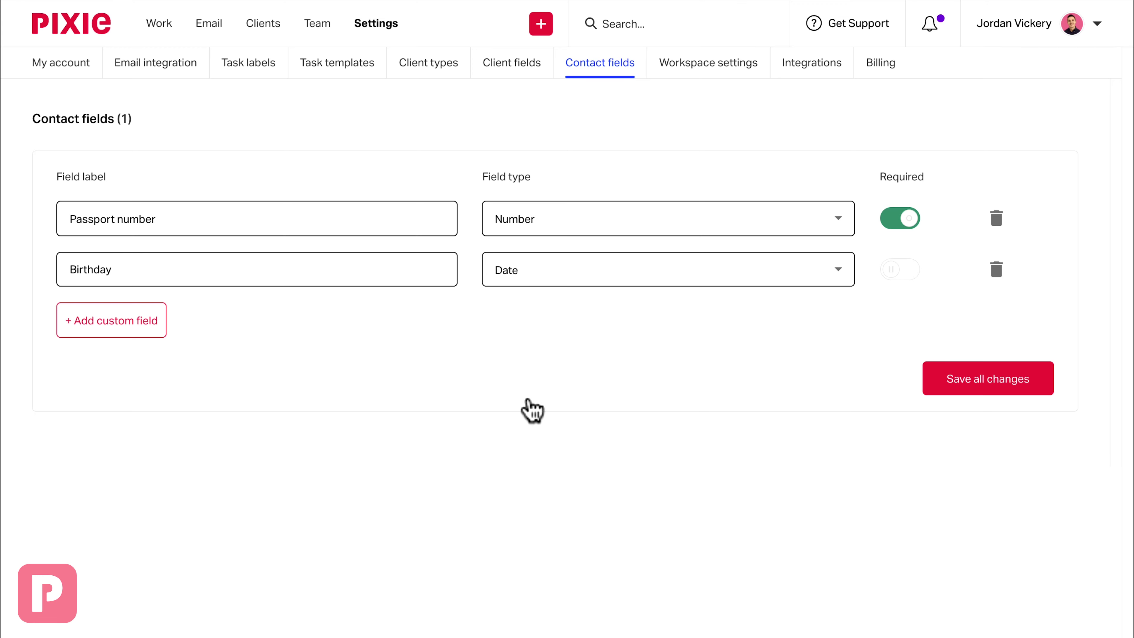
left_click(895, 271)
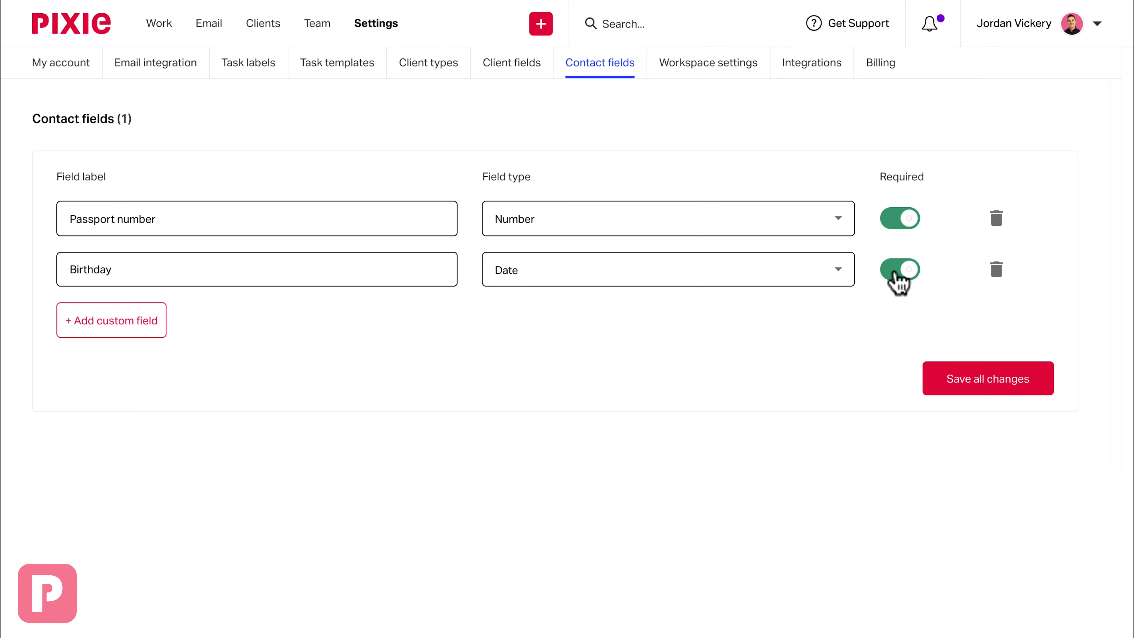
left_click(971, 380)
left_click(637, 360)
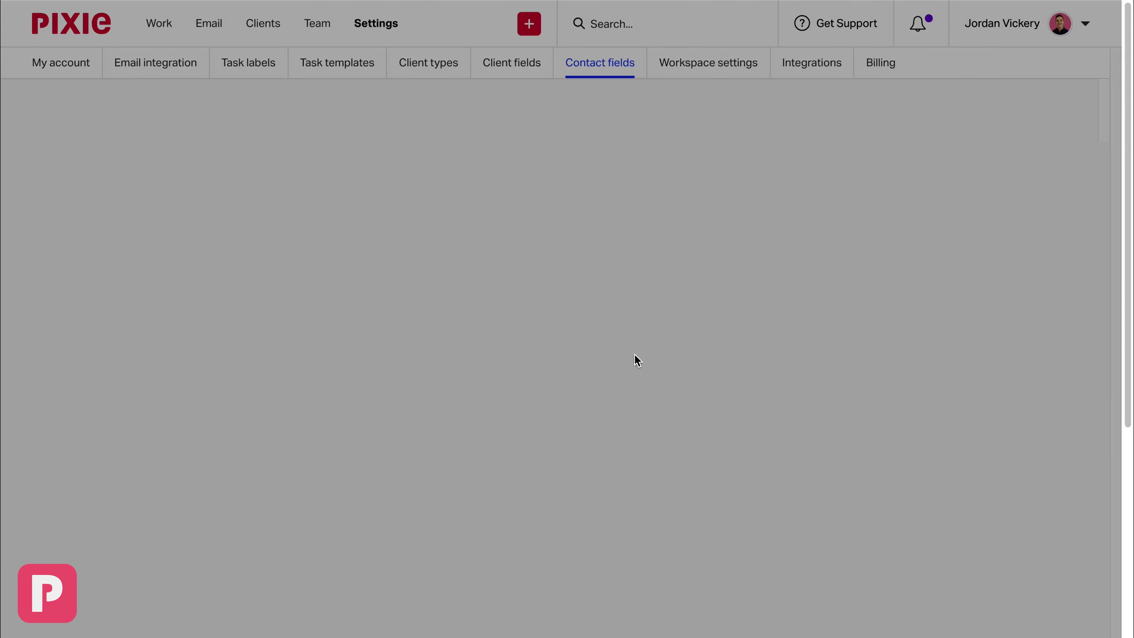